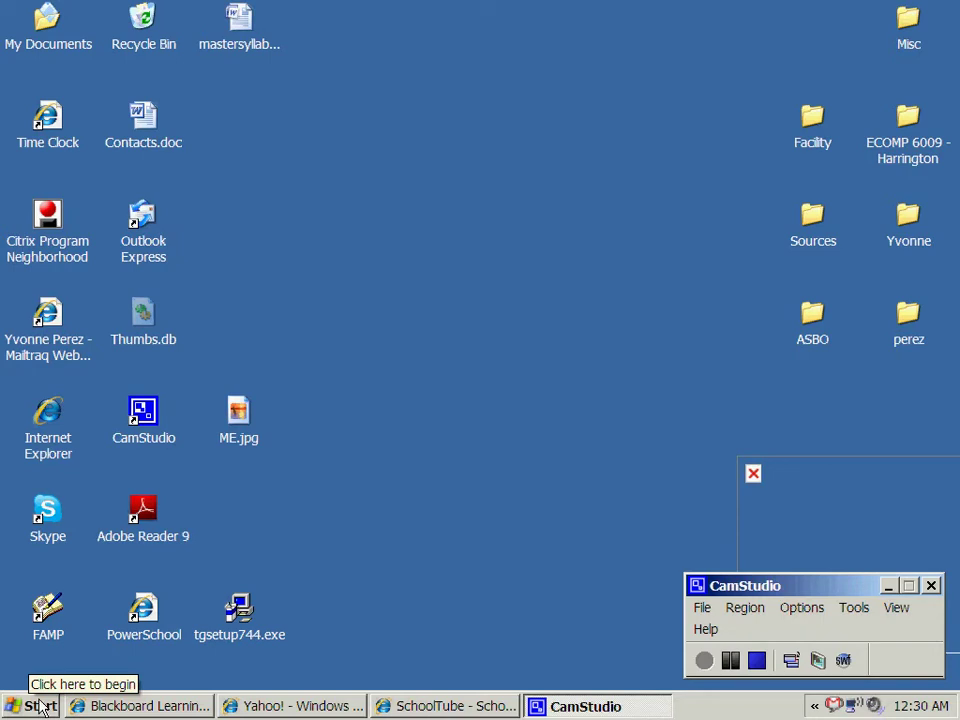
- Explore the computer's folder tree and display the drives listed under My Computer
{"action": "left_click", "coordinate": [40, 706]}
{"action": "right_click", "coordinate": [40, 706]}
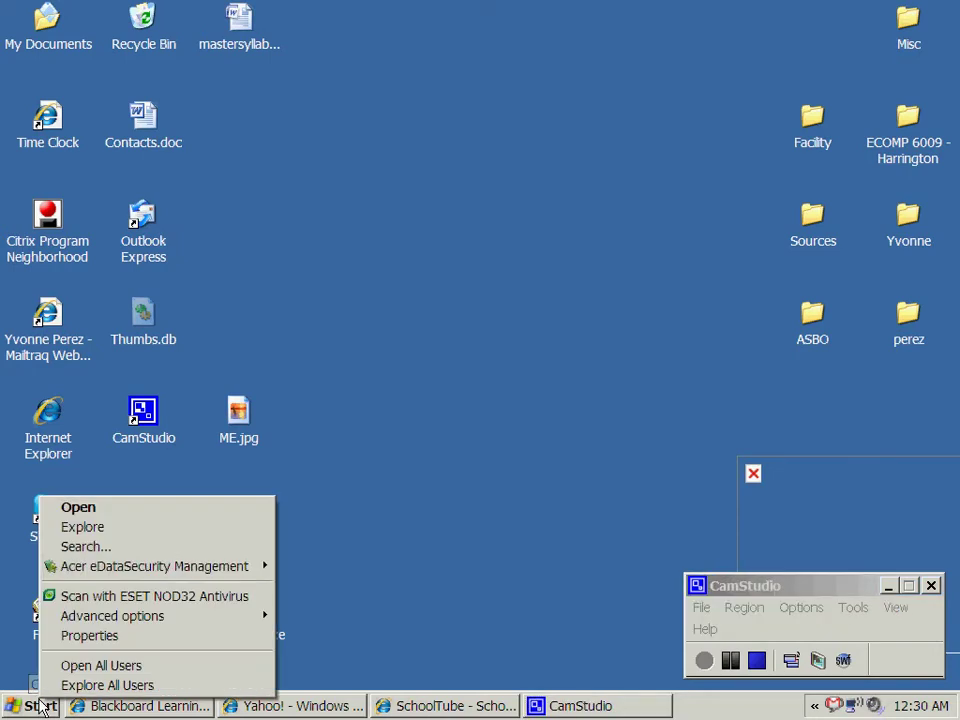
{"action": "left_click", "coordinate": [106, 527]}
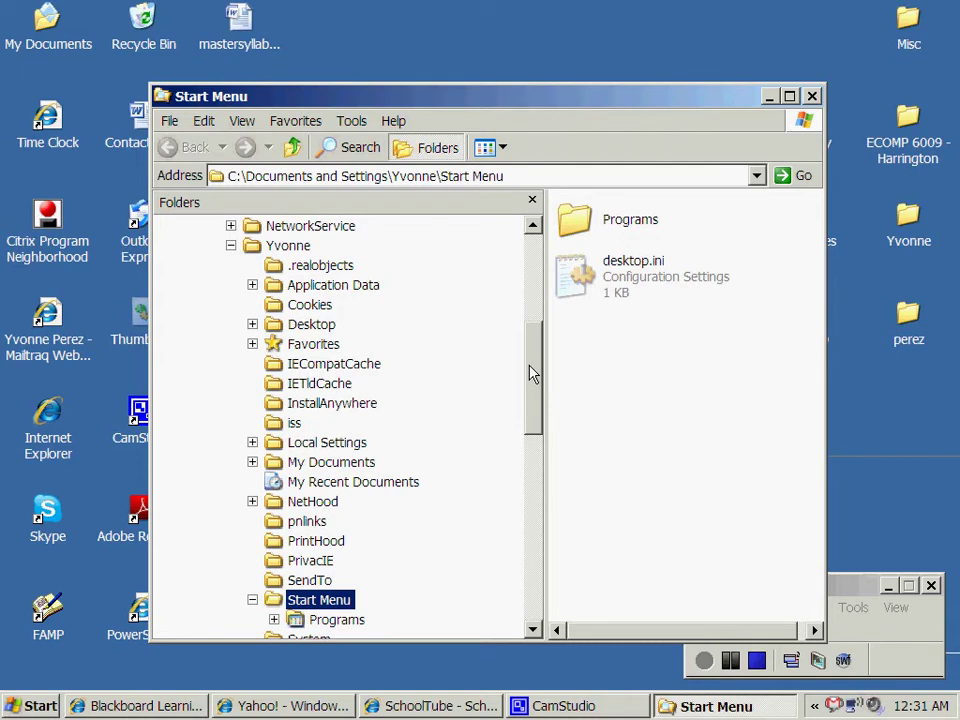
{"action": "left_click_drag", "start_coordinate": [533, 370], "coordinate": [534, 242]}
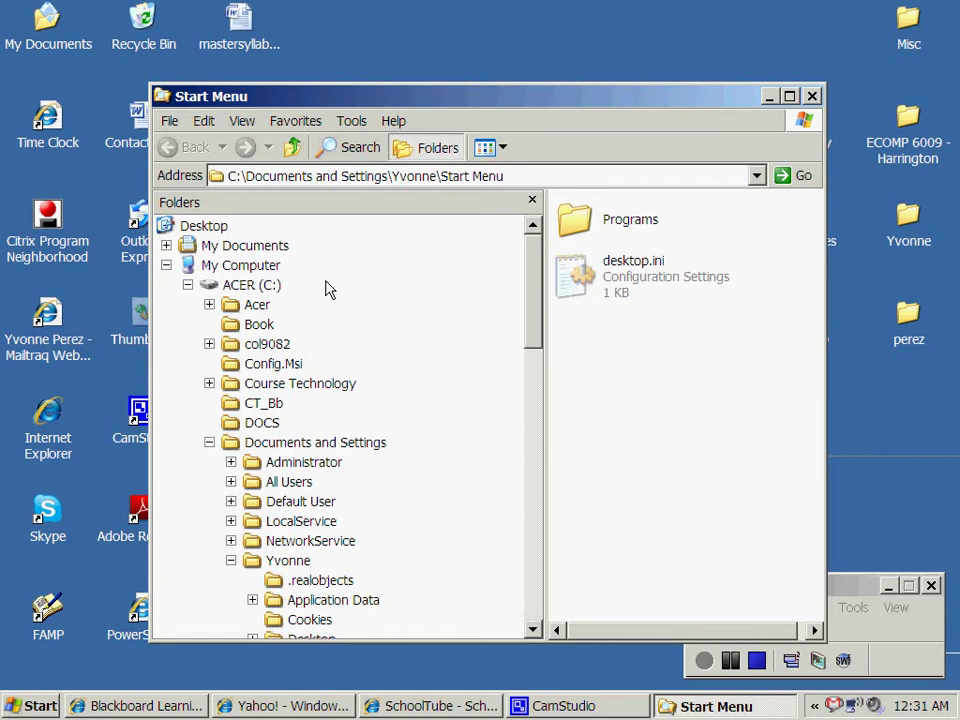
{"action": "left_click", "coordinate": [260, 270]}
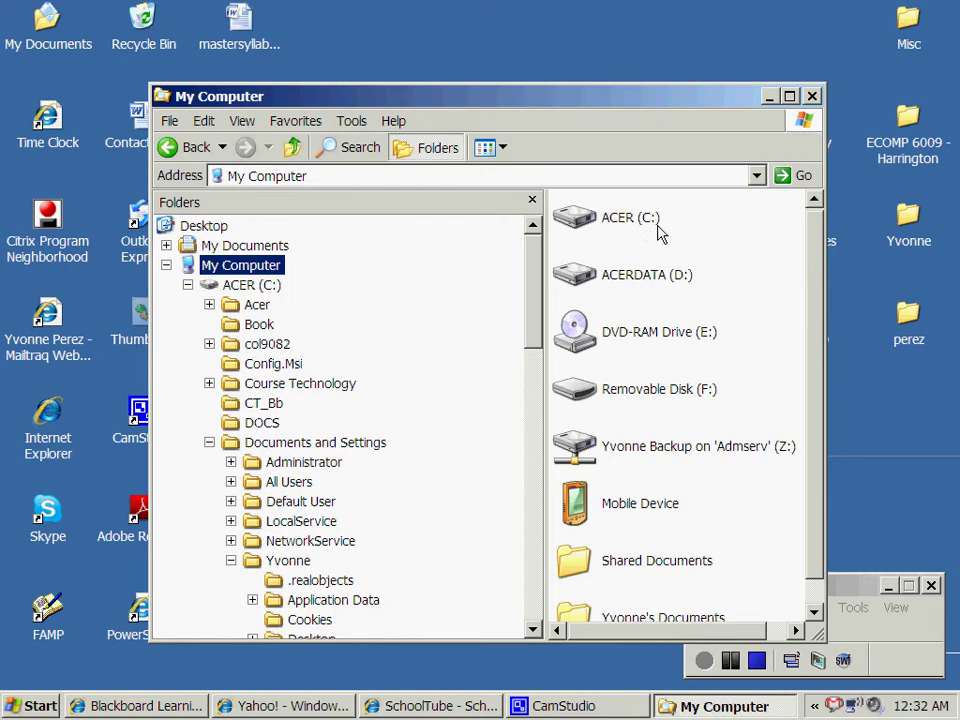
- Open Removable Disk (F:), locate it in the folder tree and check the contents of its IS151 folder
{"action": "mouse_move", "coordinate": [652, 228]}
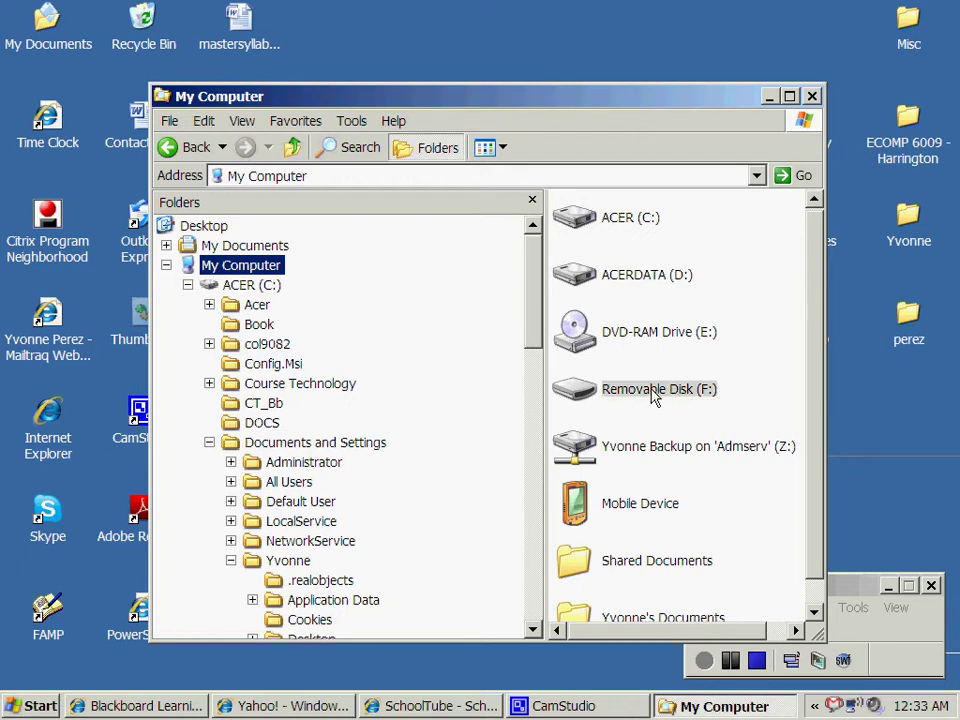
{"action": "left_click", "coordinate": [654, 399]}
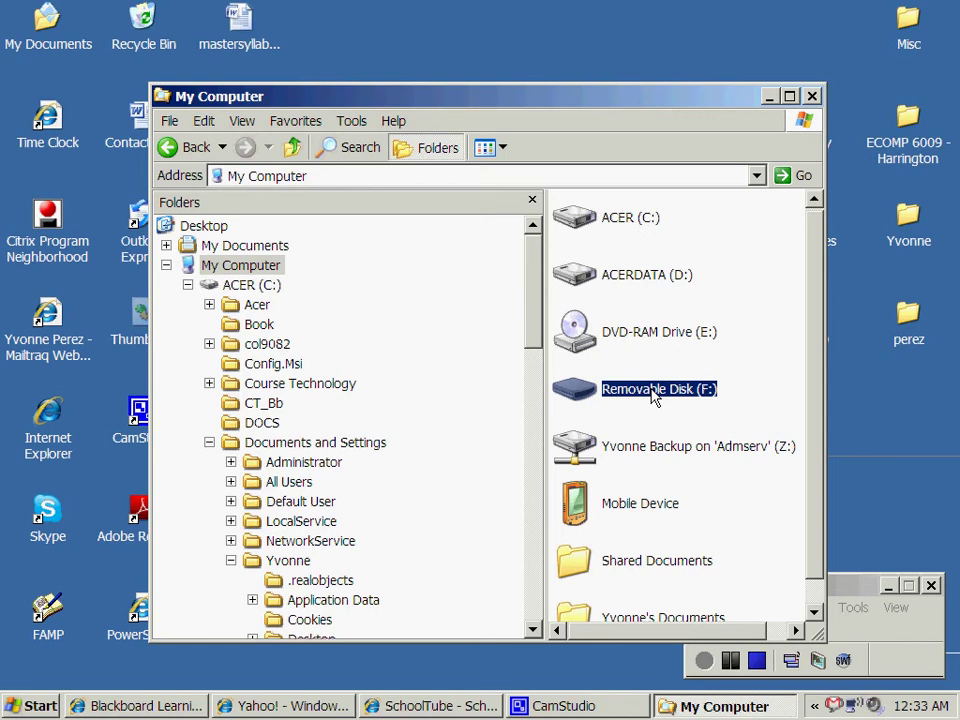
{"action": "double_click", "coordinate": [654, 396]}
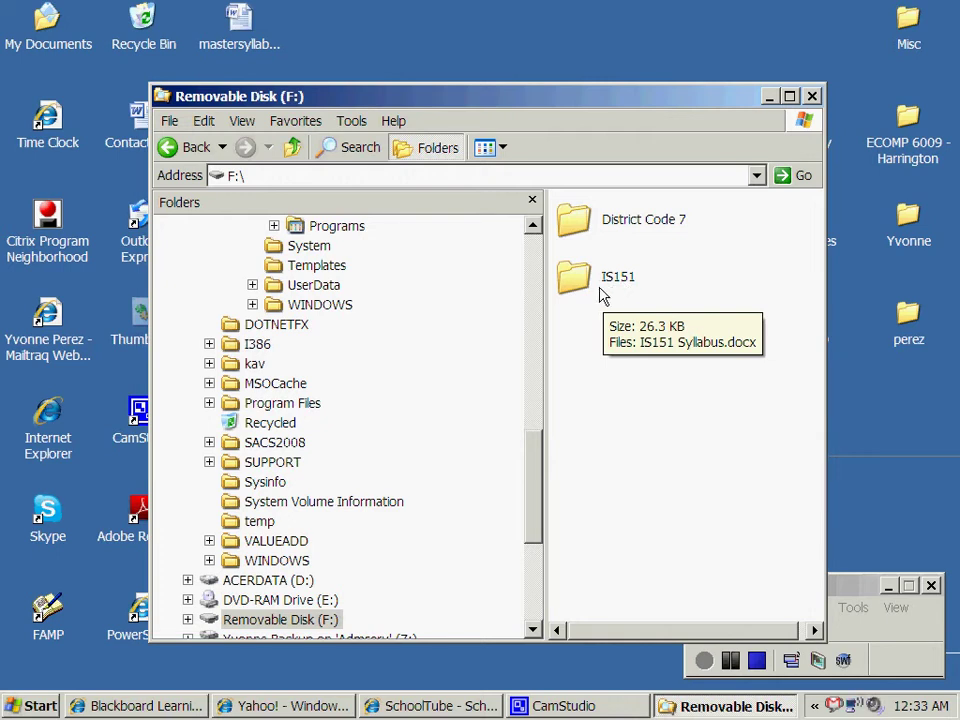
{"action": "left_click_drag", "start_coordinate": [532, 472], "coordinate": [521, 514]}
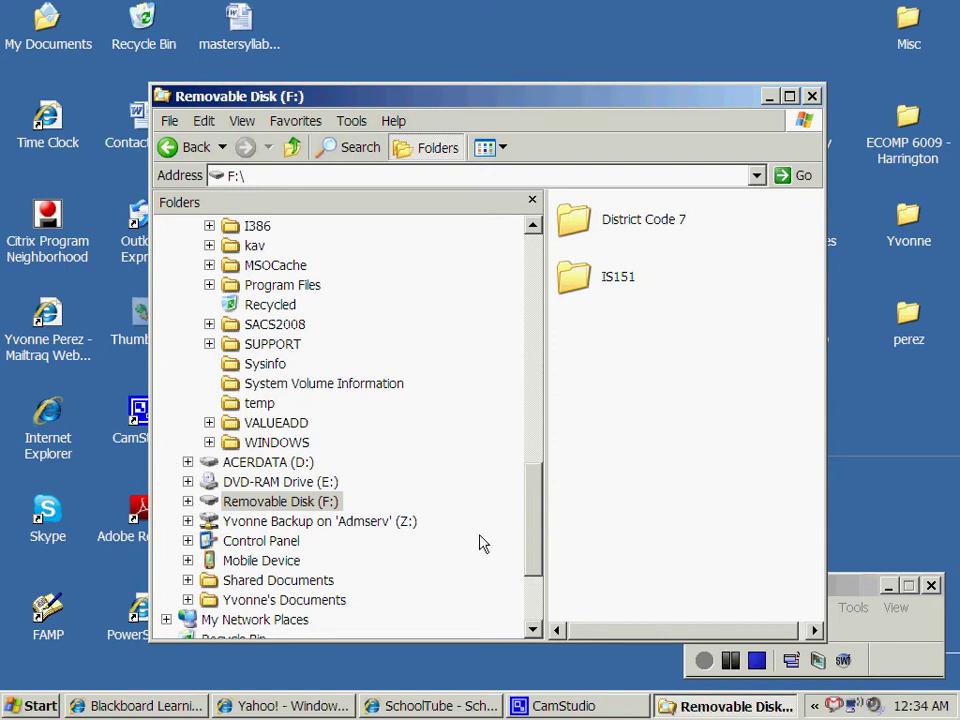
{"action": "mouse_move", "coordinate": [530, 528]}
{"action": "left_mouse_down"}
{"action": "mouse_move", "coordinate": [538, 283]}
{"action": "mouse_move", "coordinate": [531, 522]}
{"action": "left_mouse_up"}
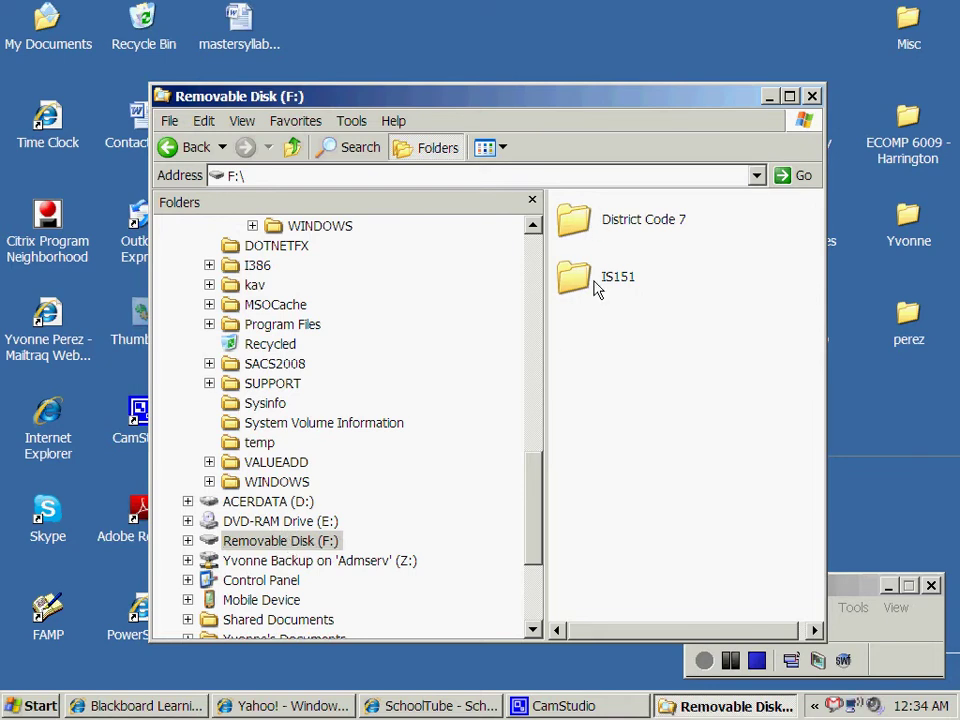
{"action": "mouse_move", "coordinate": [606, 286]}
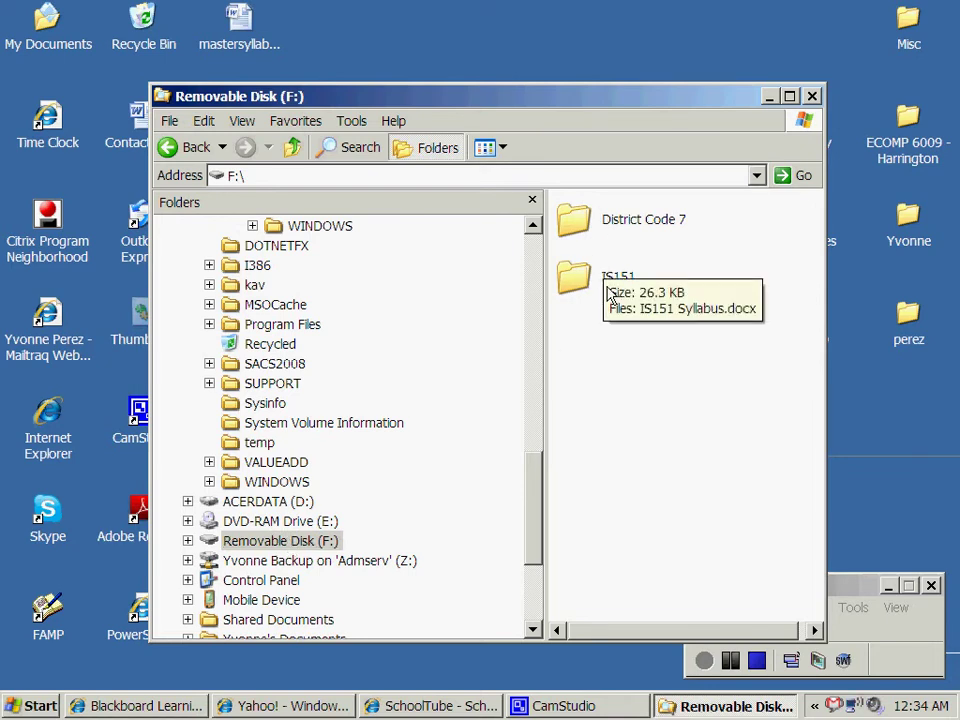
- Create a new folder named Demonstration on Removable Disk (F:)
{"action": "left_click", "coordinate": [171, 122]}
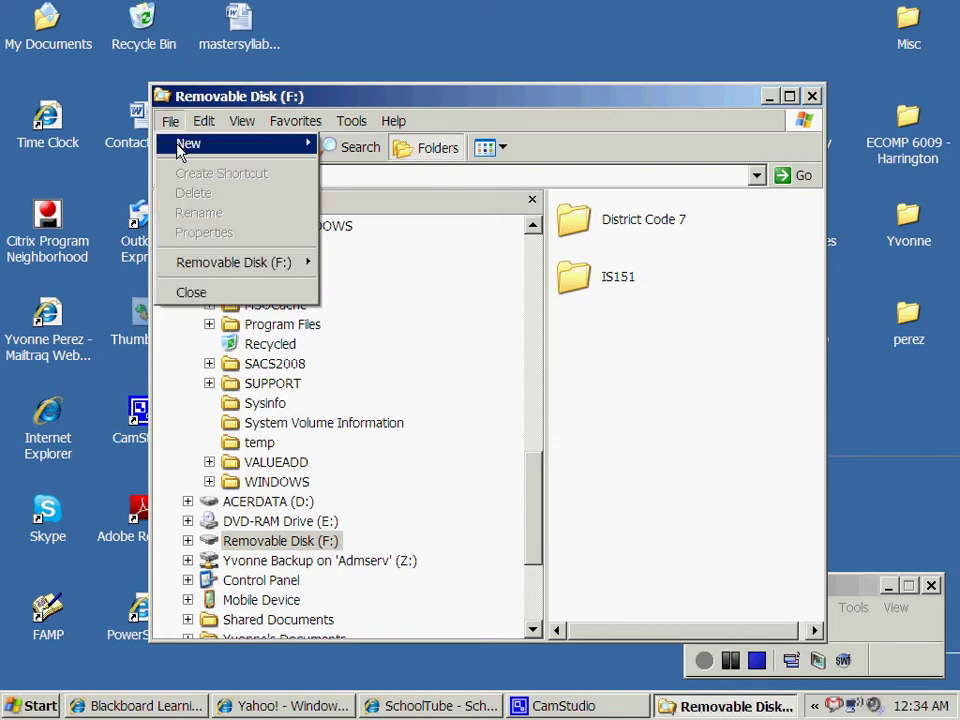
{"action": "mouse_move", "coordinate": [181, 146]}
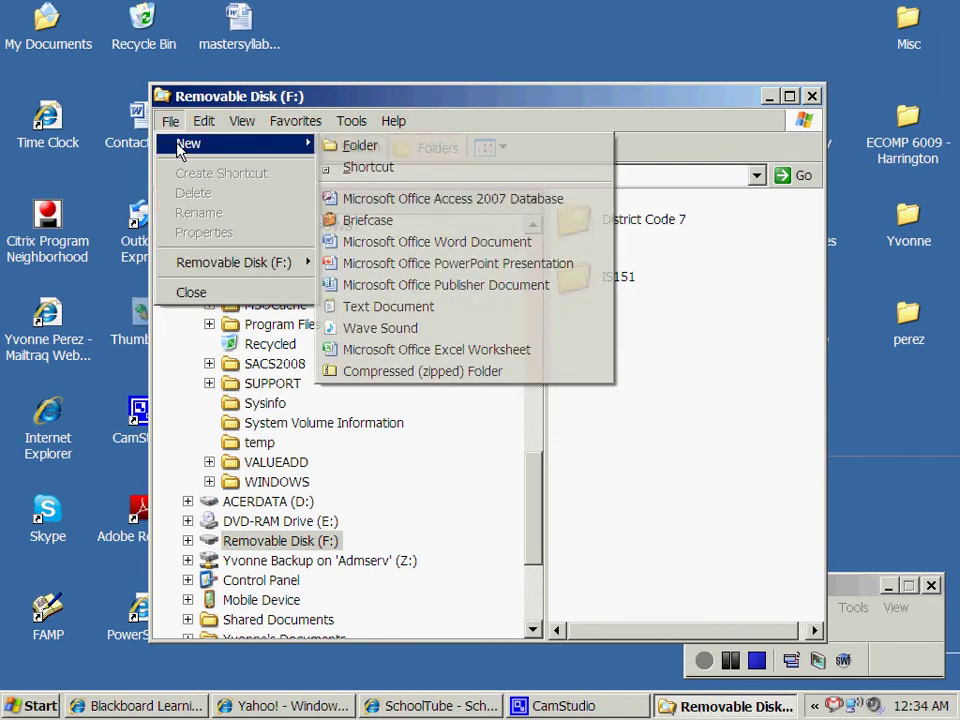
{"action": "left_click", "coordinate": [360, 146]}
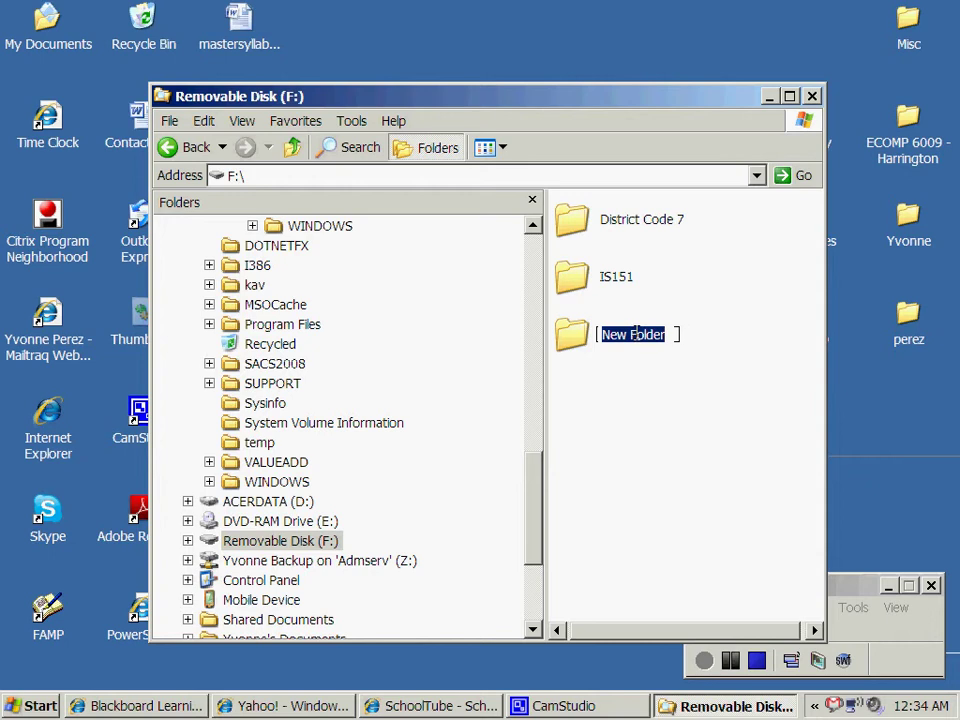
{"action": "type", "text": "D"}
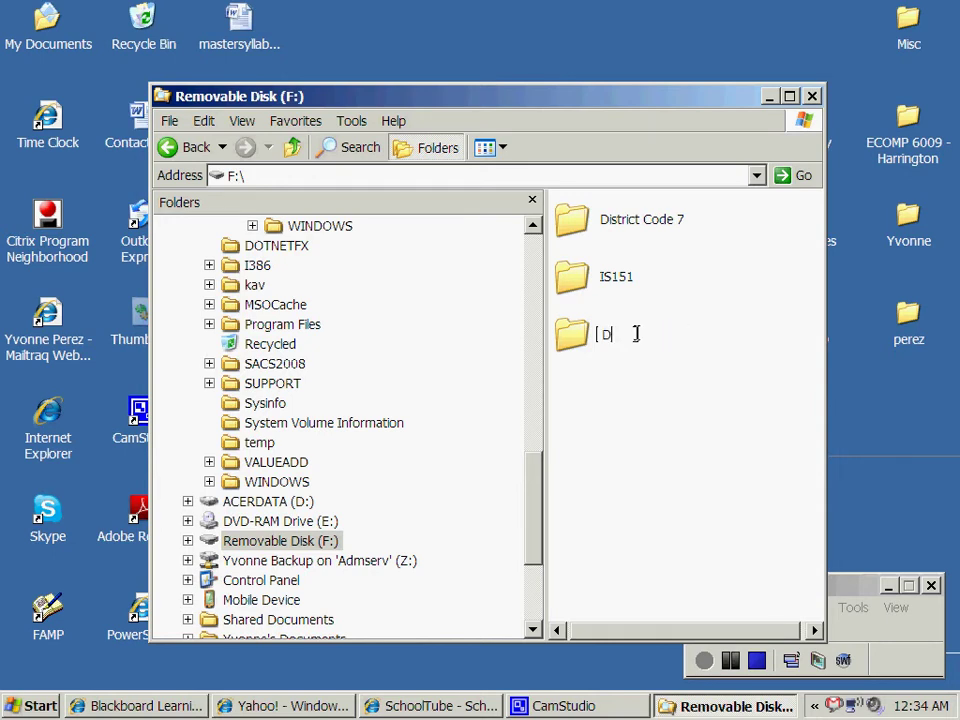
{"action": "type", "text": "emonstration"}
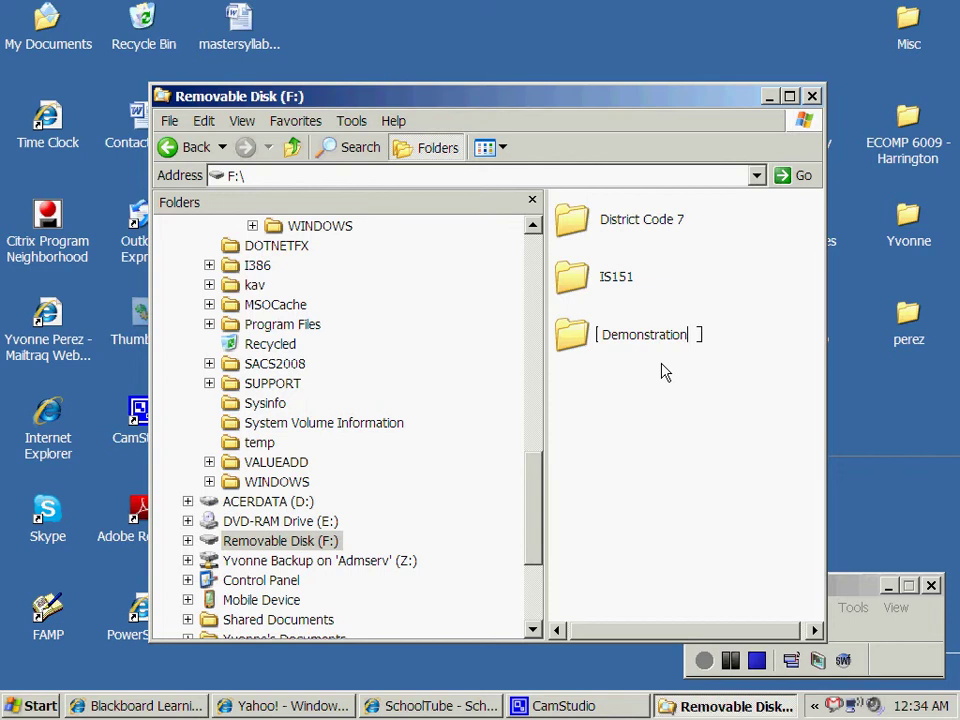
{"action": "key", "text": "Return"}
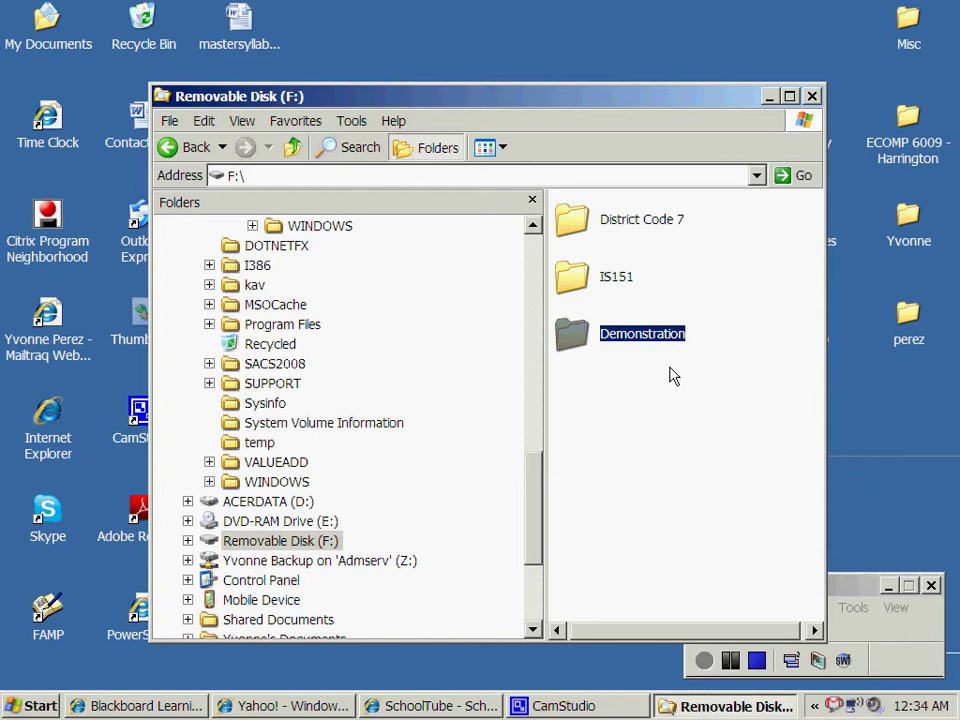
{"action": "left_click", "coordinate": [170, 121]}
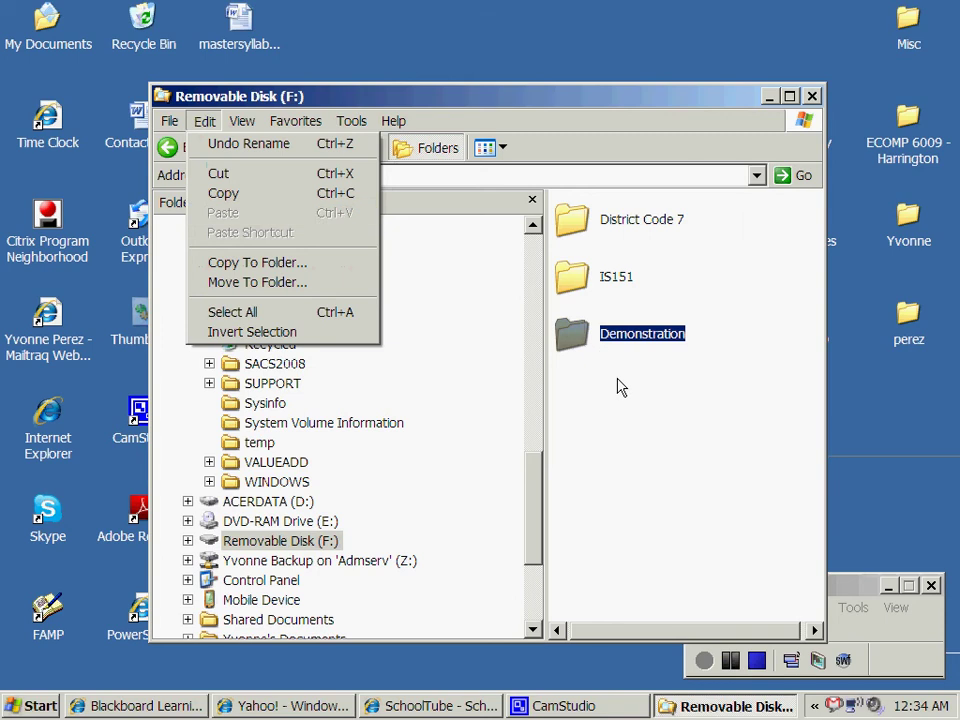
{"action": "left_click", "coordinate": [619, 386]}
{"action": "left_click", "coordinate": [170, 121]}
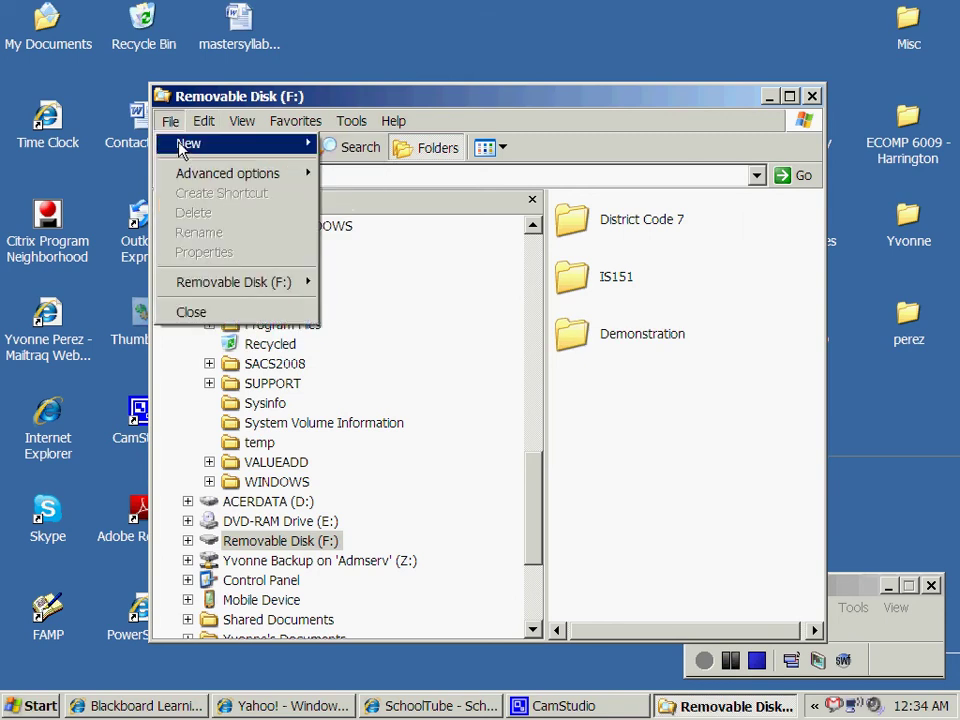
{"action": "mouse_move", "coordinate": [183, 147]}
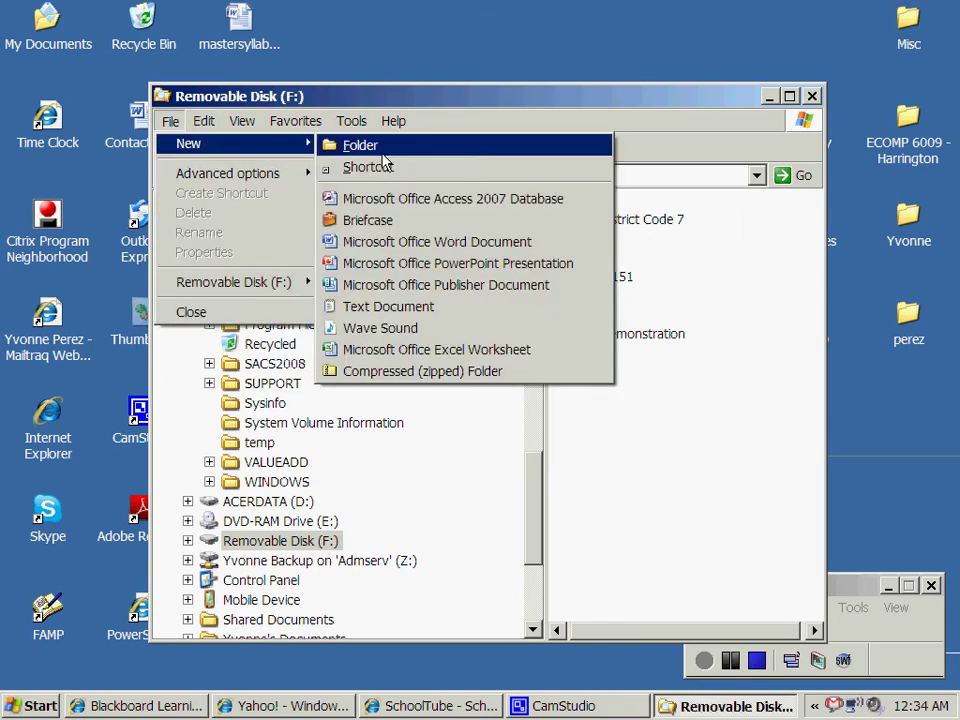
{"action": "left_click", "coordinate": [632, 390]}
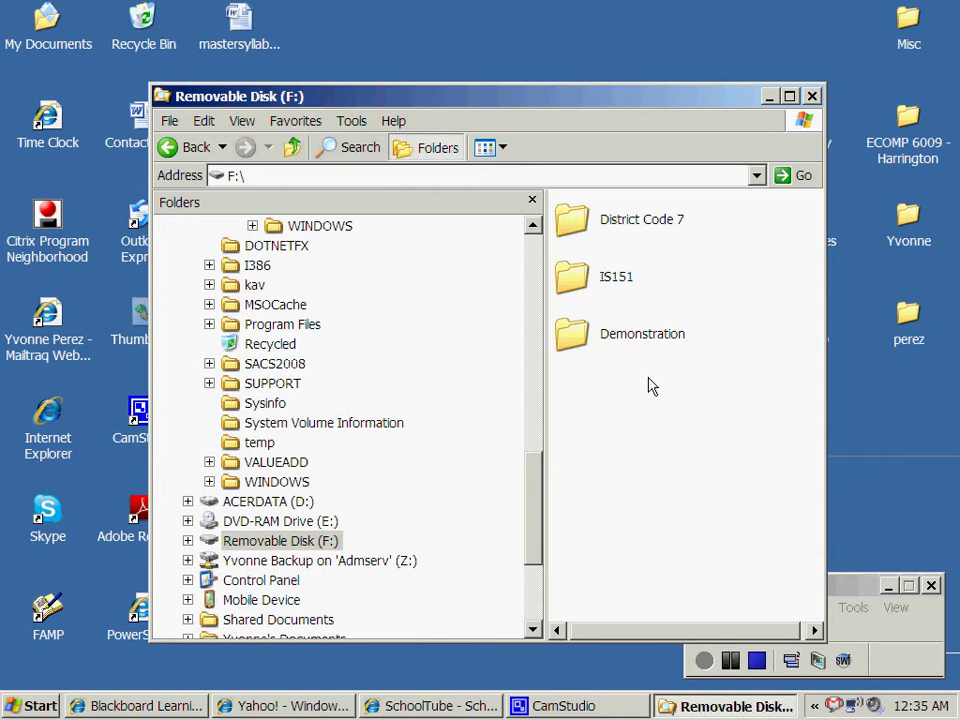
- Close the Explorer window and reopen Removable Disk (F:) through My Computer
{"action": "left_click", "coordinate": [812, 97]}
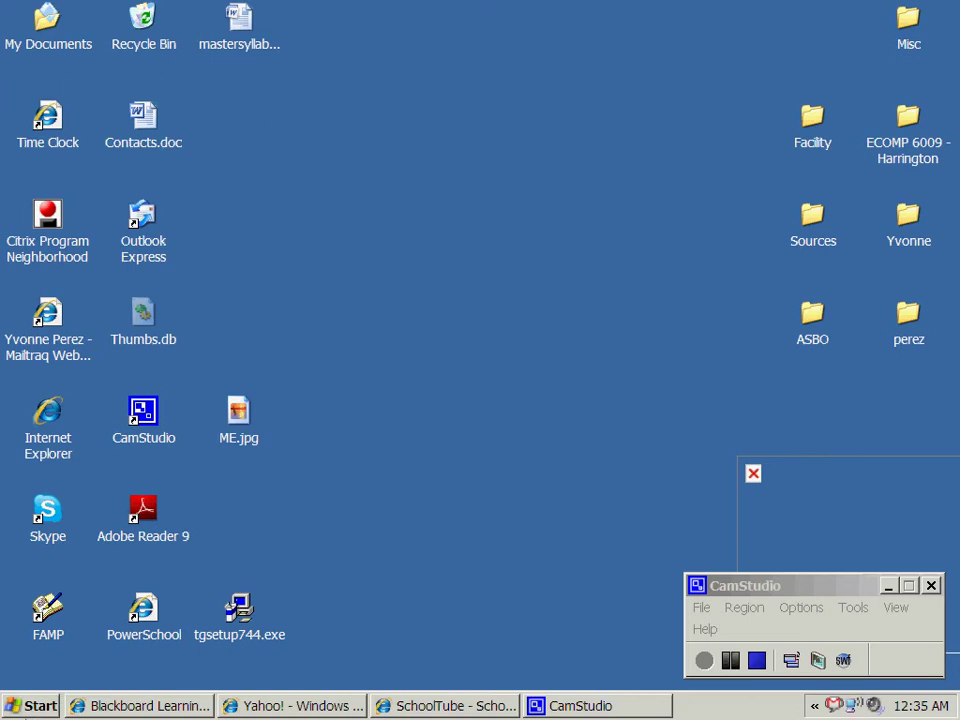
{"action": "left_click", "coordinate": [28, 708]}
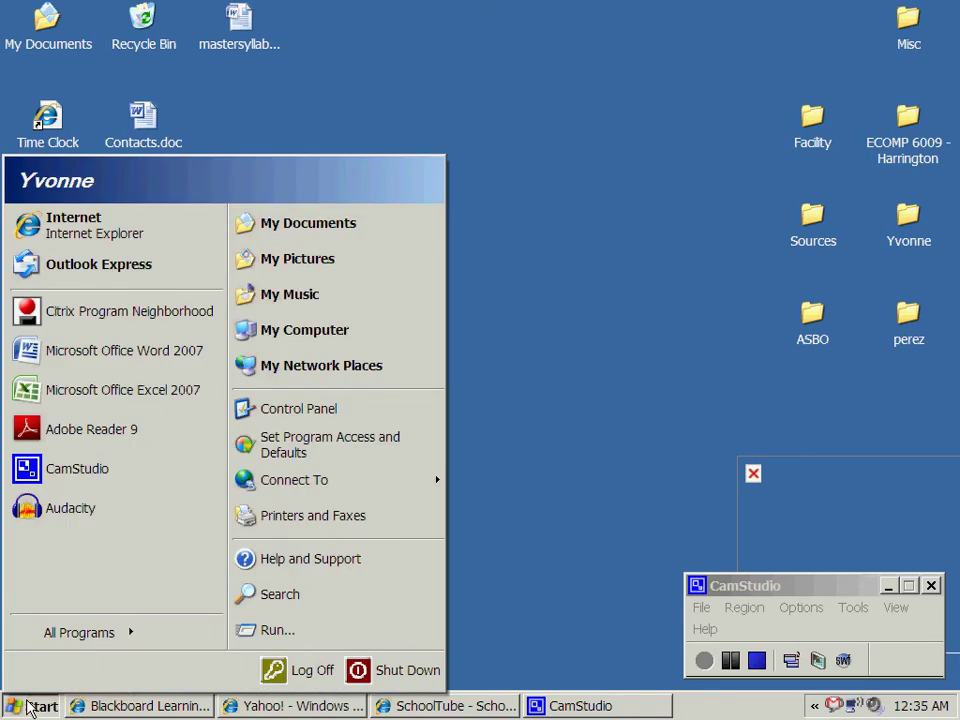
{"action": "left_click", "coordinate": [306, 331]}
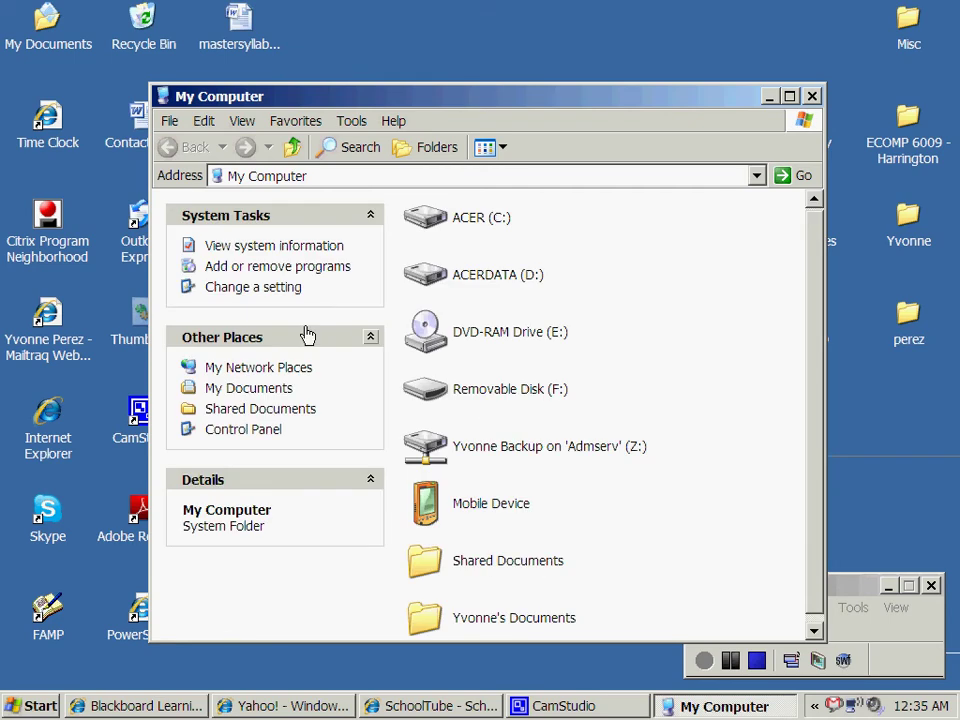
{"action": "double_click", "coordinate": [505, 392]}
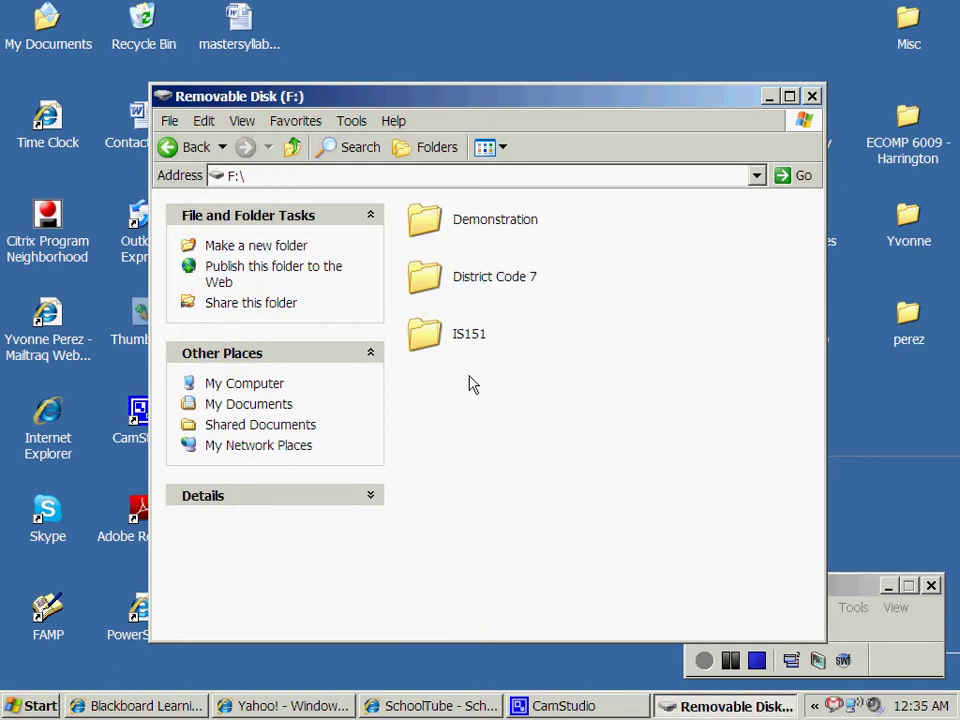
- Open the IS151 folder, view the file details of IS151 Syllabus.docx and close the window
{"action": "double_click", "coordinate": [421, 345]}
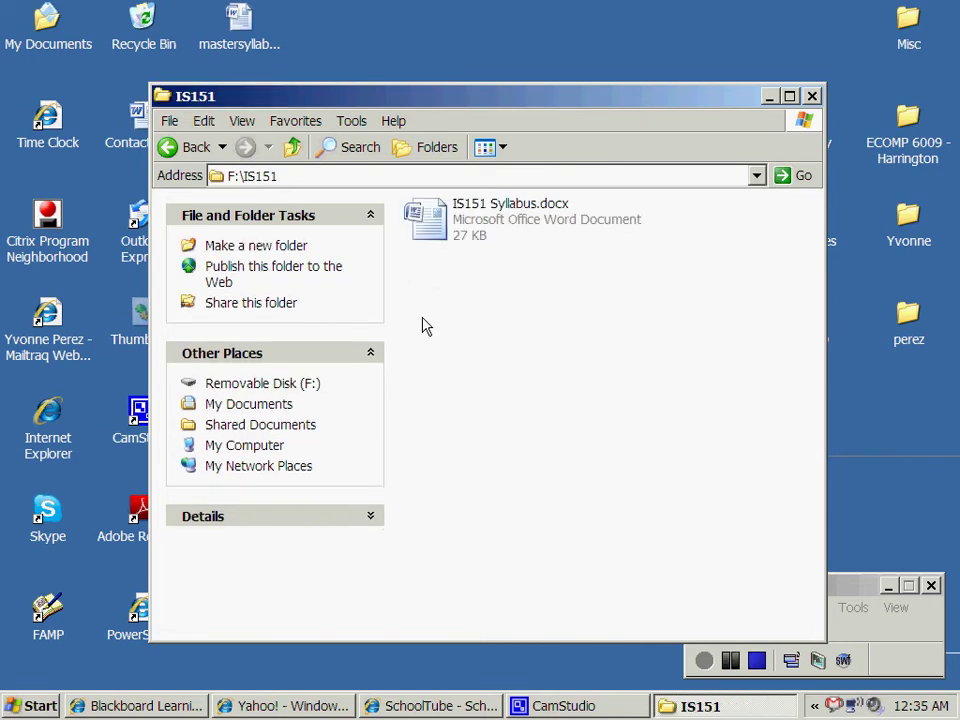
{"action": "mouse_move", "coordinate": [424, 228]}
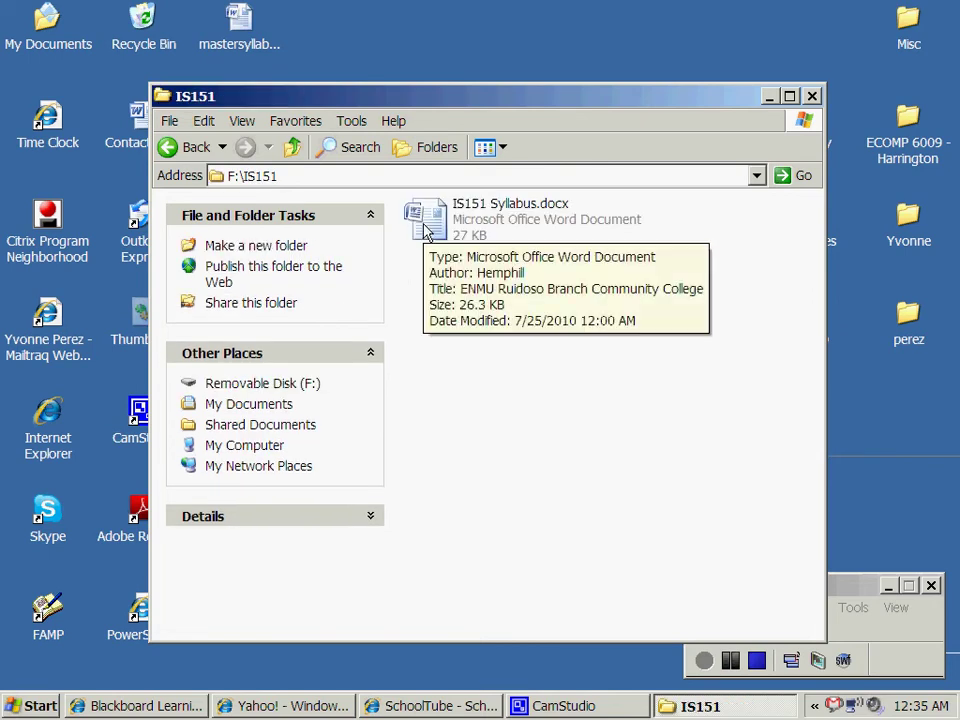
{"action": "left_click", "coordinate": [812, 96]}
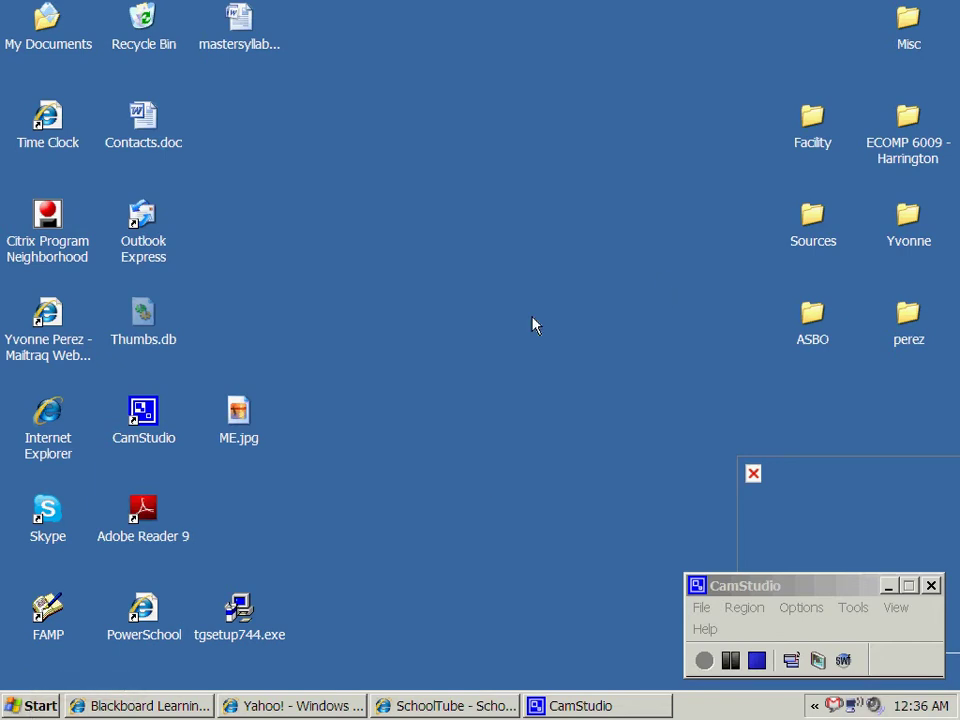
- Open mastersyllabus.docx from the IS 151 Fall subfolder of the desktop folder bearing the instructor's first name
{"action": "double_click", "coordinate": [905, 222]}
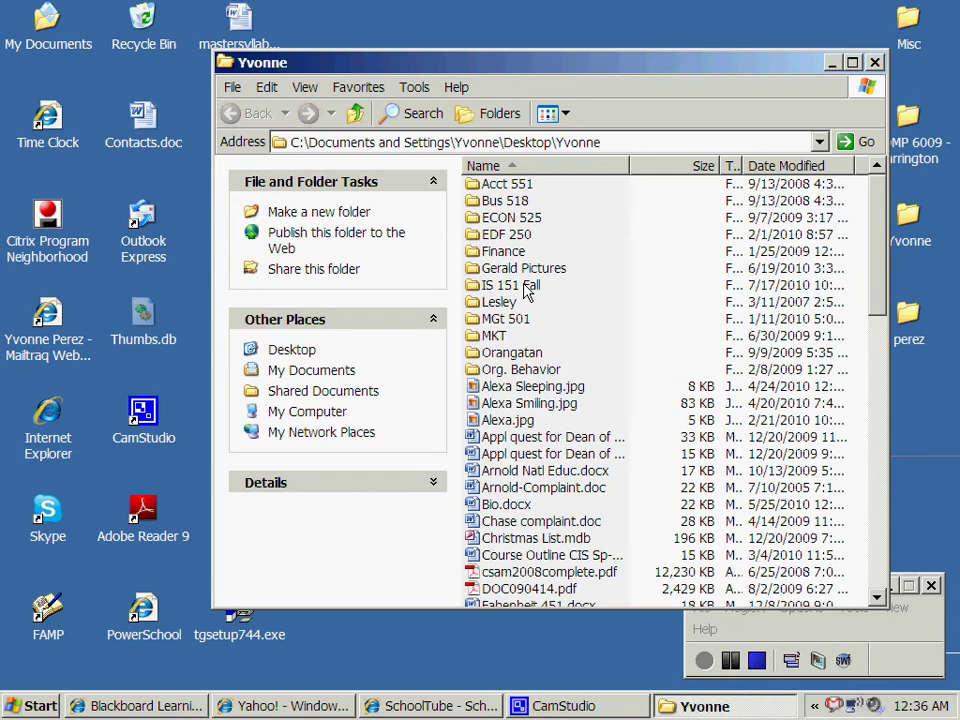
{"action": "double_click", "coordinate": [512, 286]}
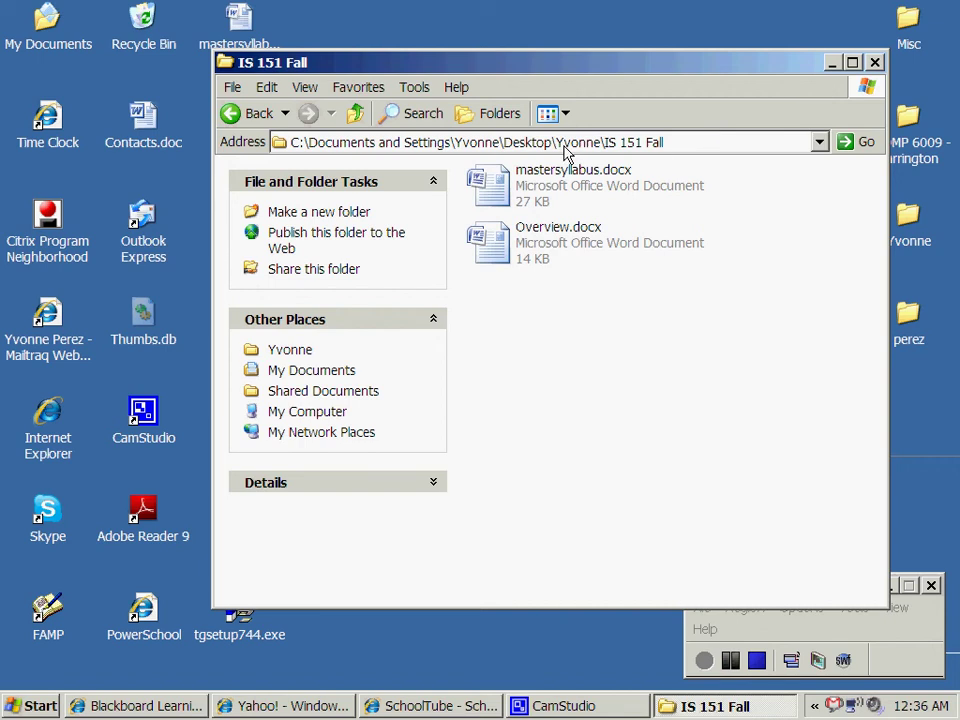
{"action": "mouse_move", "coordinate": [540, 203]}
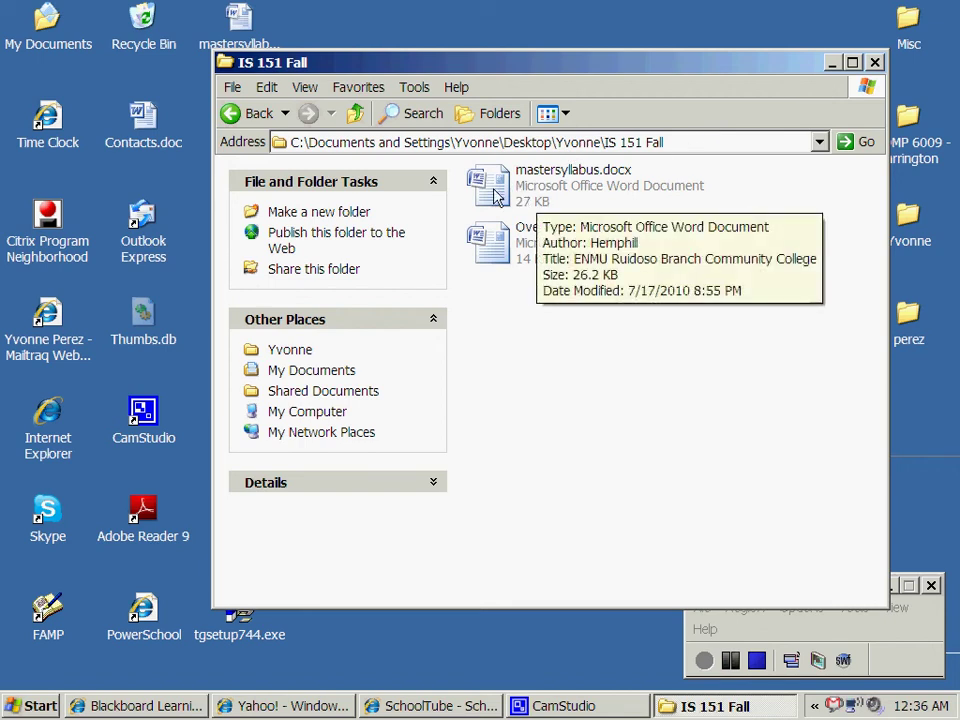
{"action": "left_click", "coordinate": [495, 197]}
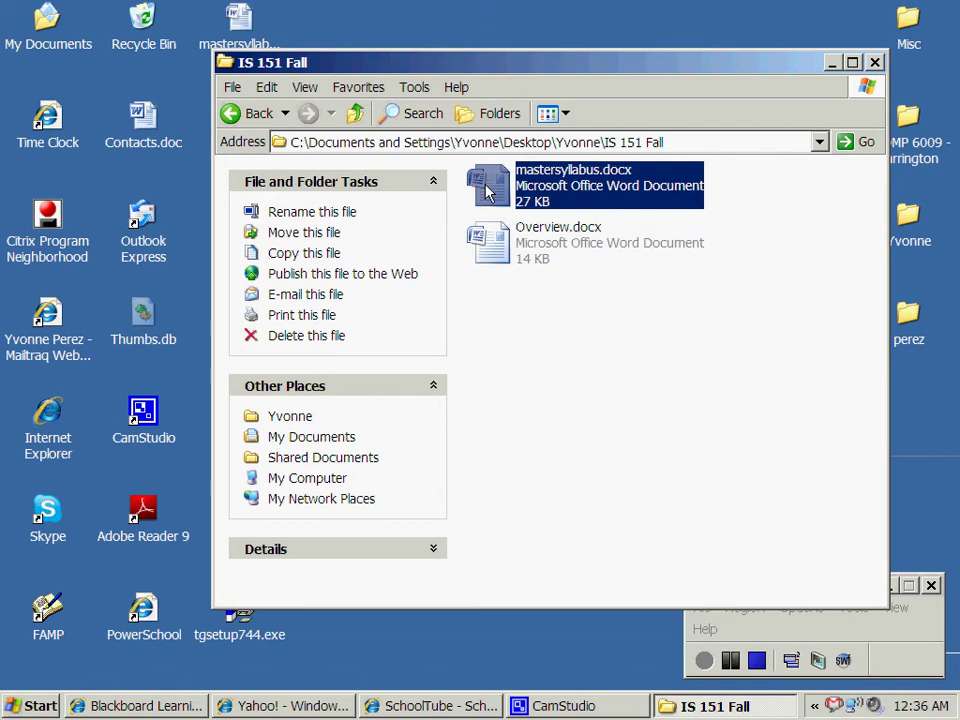
{"action": "double_click", "coordinate": [489, 191]}
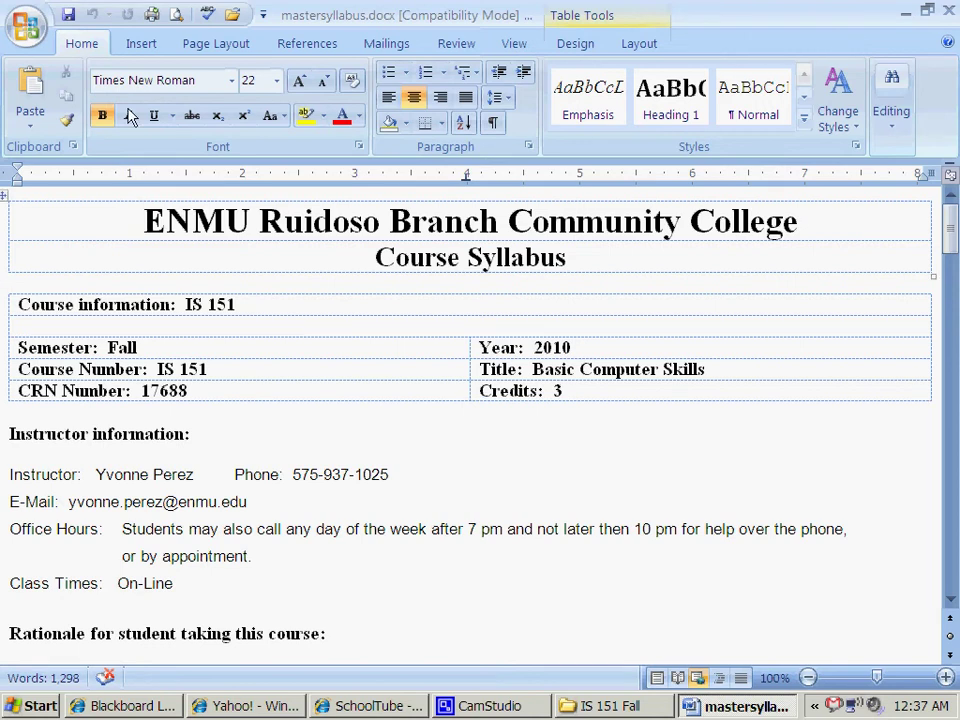
- Save mastersyllabus.docx under its existing name and location
{"action": "left_click", "coordinate": [26, 28]}
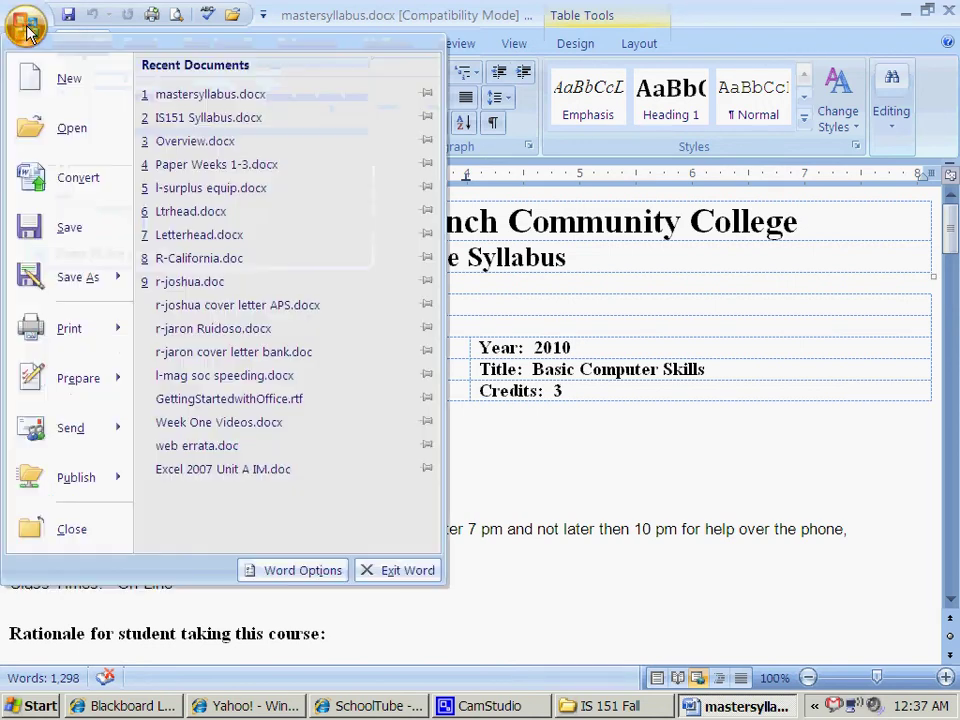
{"action": "left_click", "coordinate": [78, 231]}
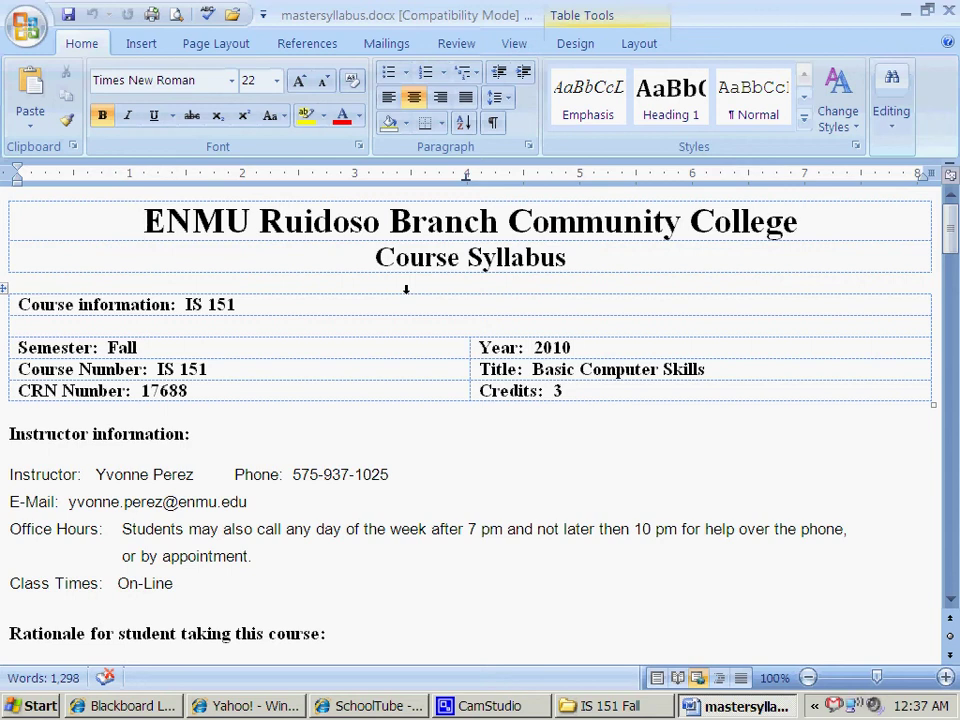
{"action": "left_click", "coordinate": [27, 35]}
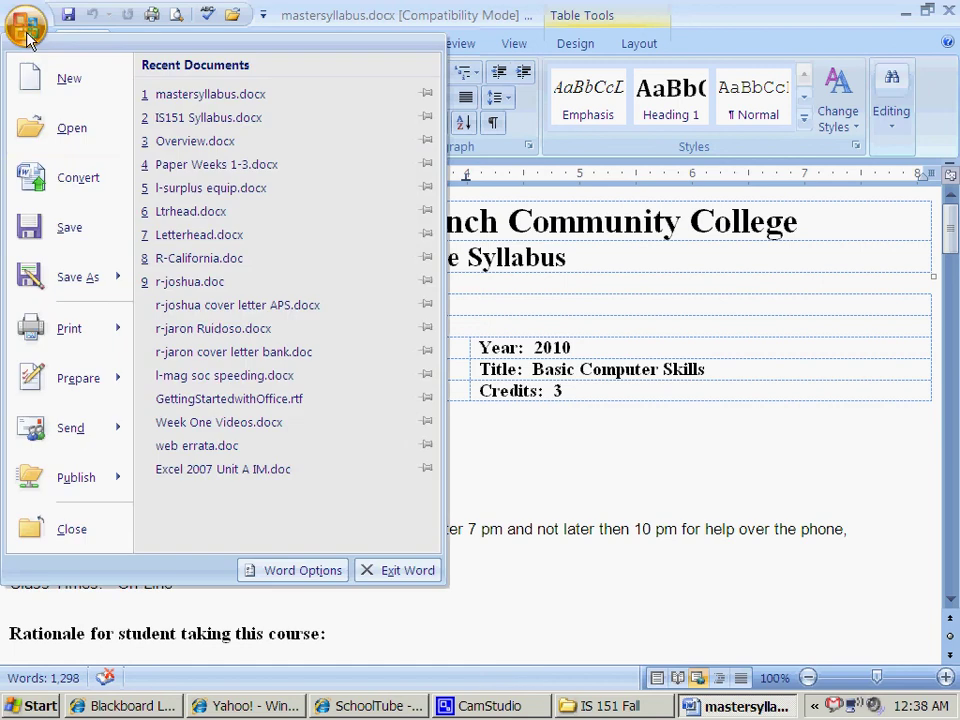
{"action": "mouse_move", "coordinate": [30, 283]}
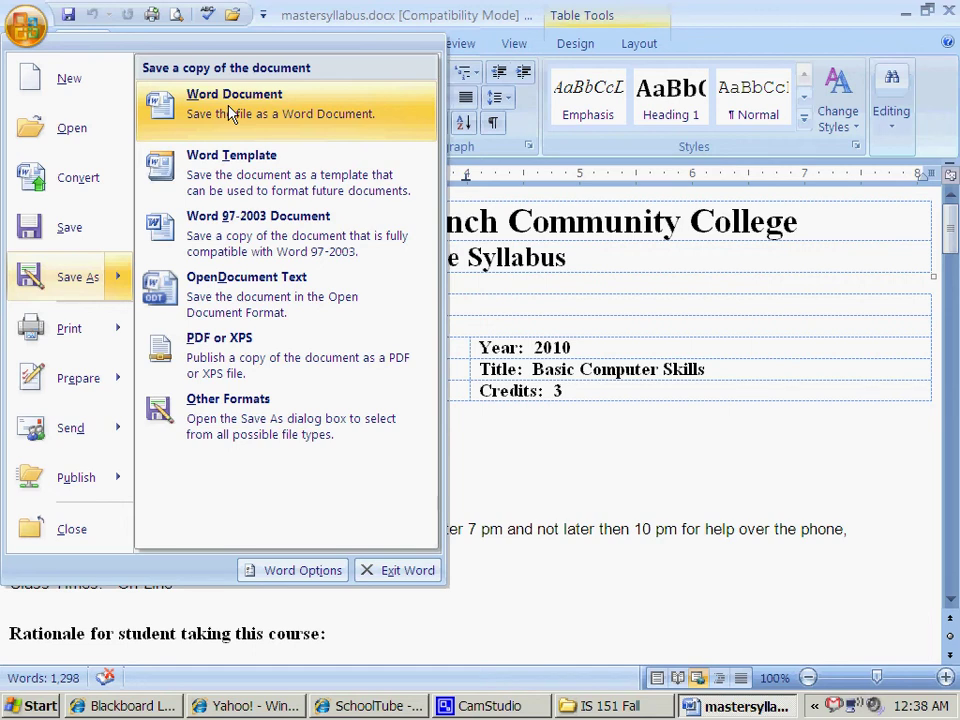
{"action": "key", "text": "Escape"}
{"action": "key", "text": "Escape"}
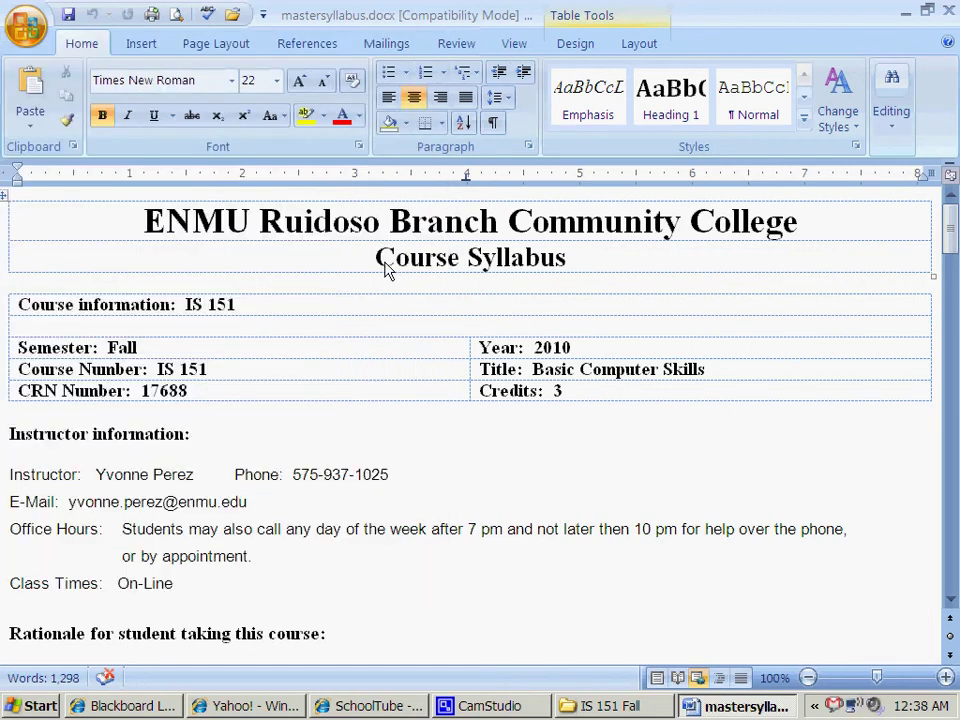
- Start saving a copy of the syllabus as a Word Document (*.docx) with Removable Disk (F:) as the location
{"action": "key", "text": "F12"}
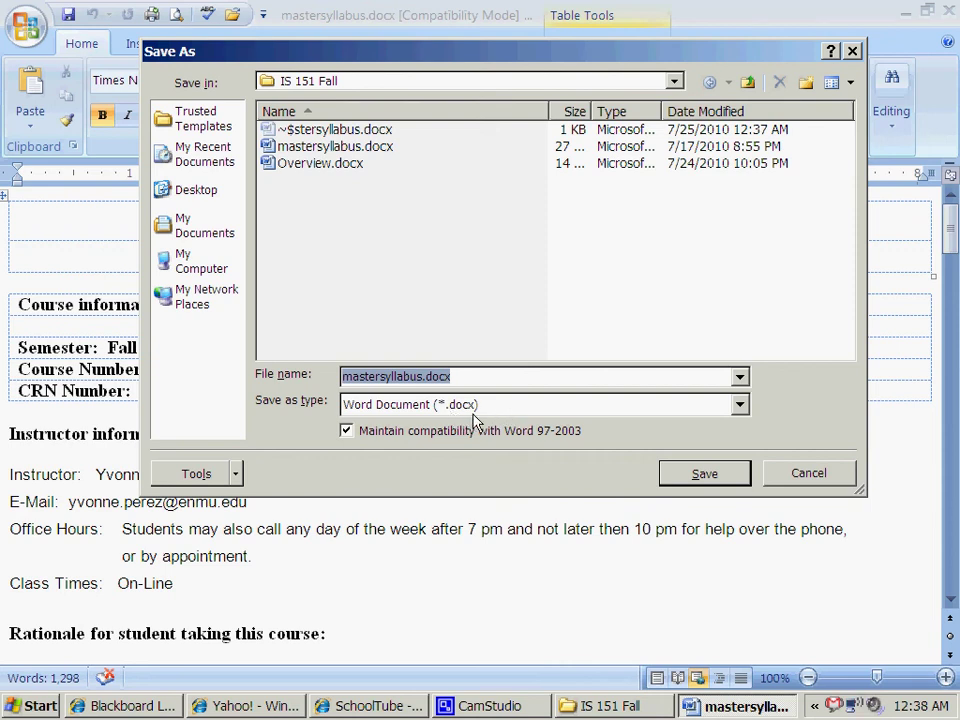
{"action": "left_click", "coordinate": [740, 405]}
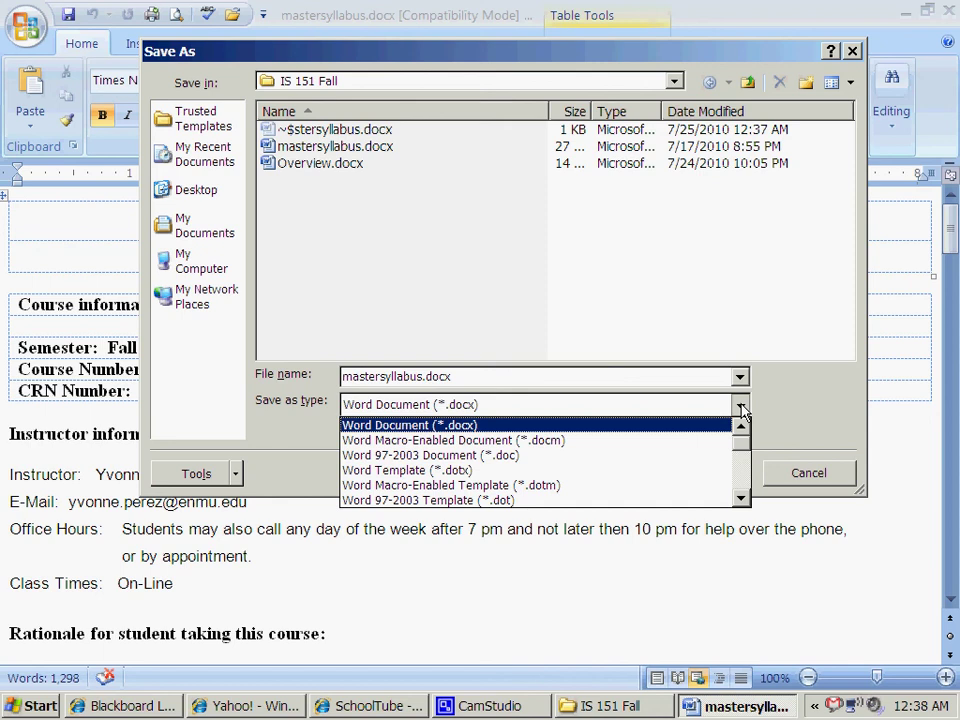
{"action": "left_click", "coordinate": [477, 427]}
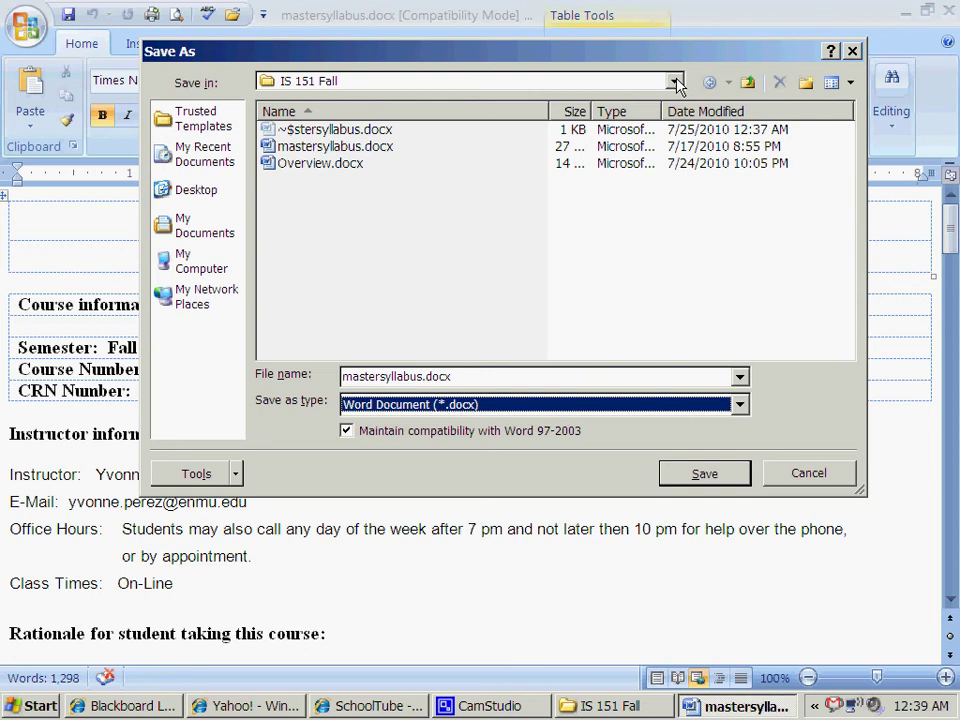
{"action": "left_click", "coordinate": [190, 272]}
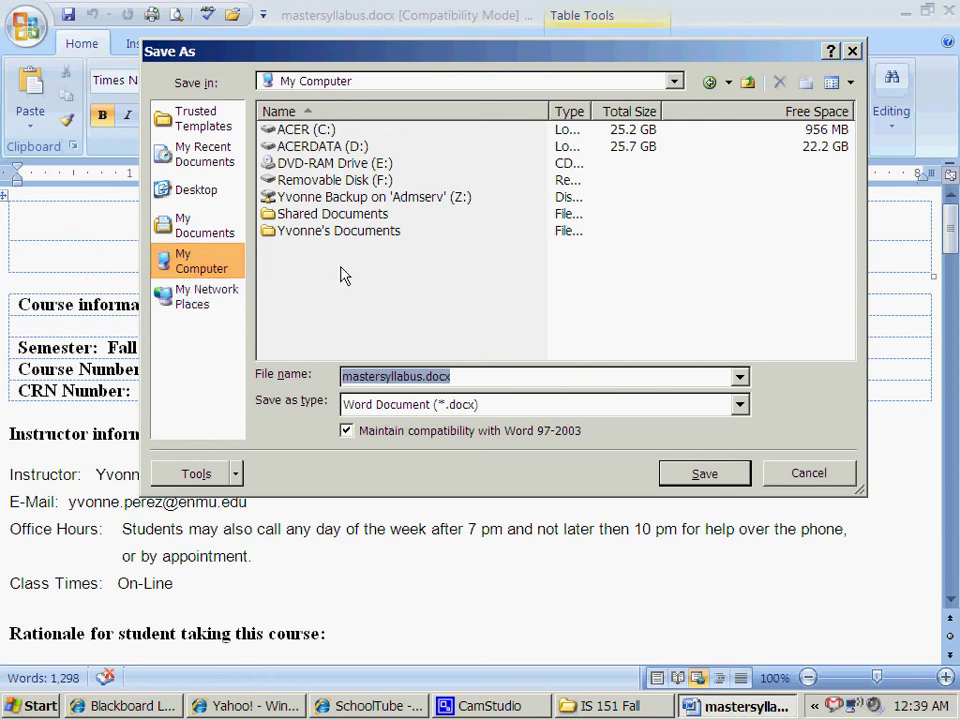
{"action": "left_click", "coordinate": [343, 184]}
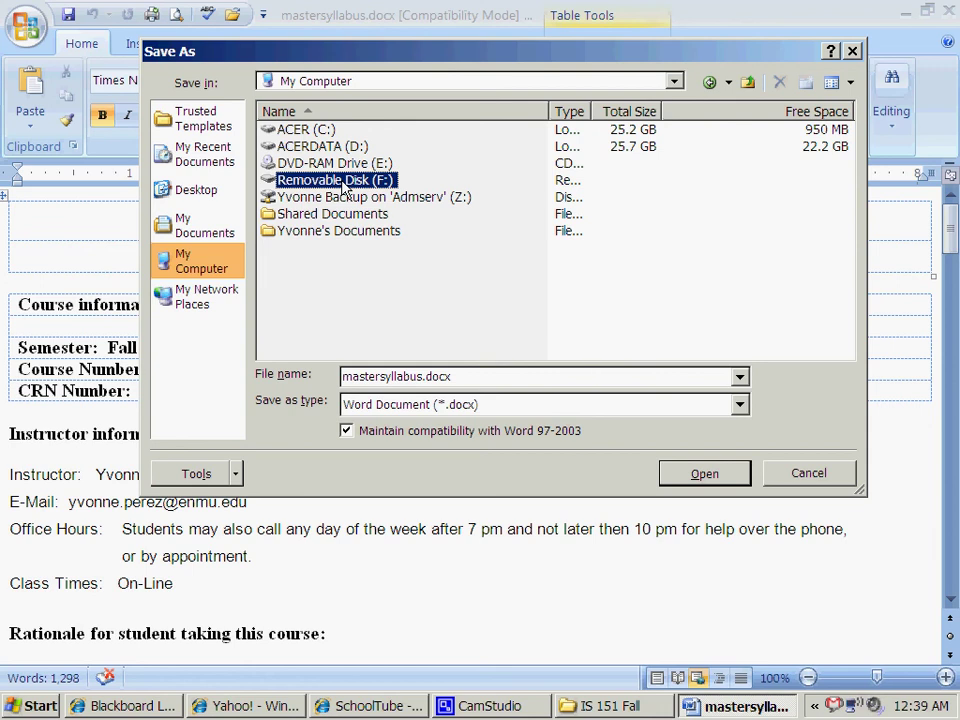
{"action": "double_click", "coordinate": [343, 184]}
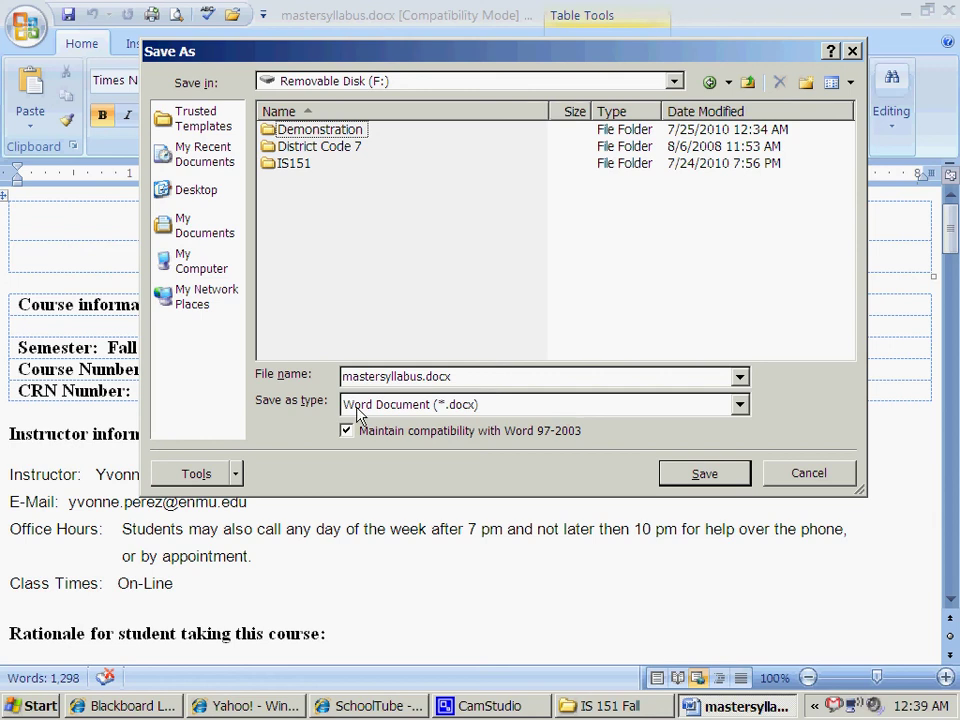
- Replace the copy's file name with "saving files" and save it
{"action": "left_click_drag", "start_coordinate": [471, 376], "coordinate": [231, 383]}
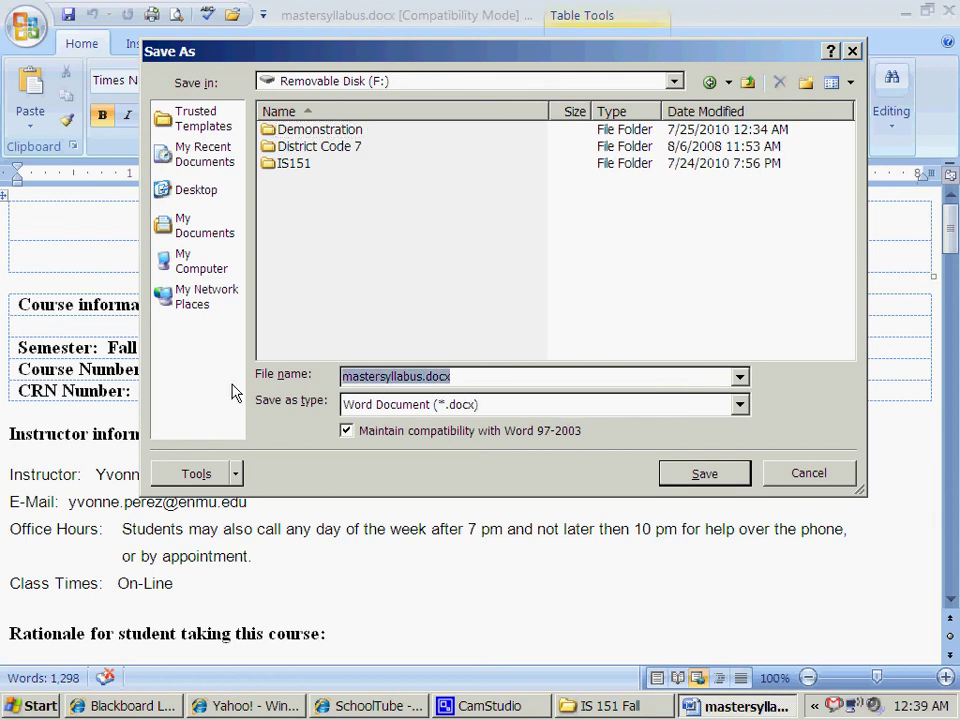
{"action": "type", "text": "sav"}
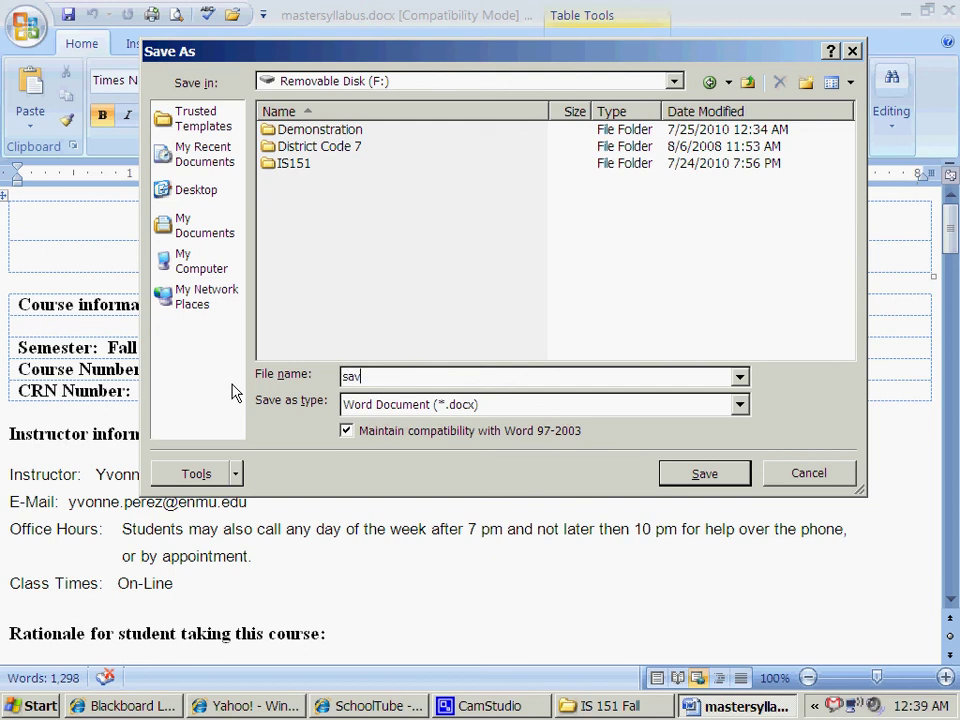
{"action": "type", "text": "ing files"}
{"action": "left_click", "coordinate": [708, 480]}
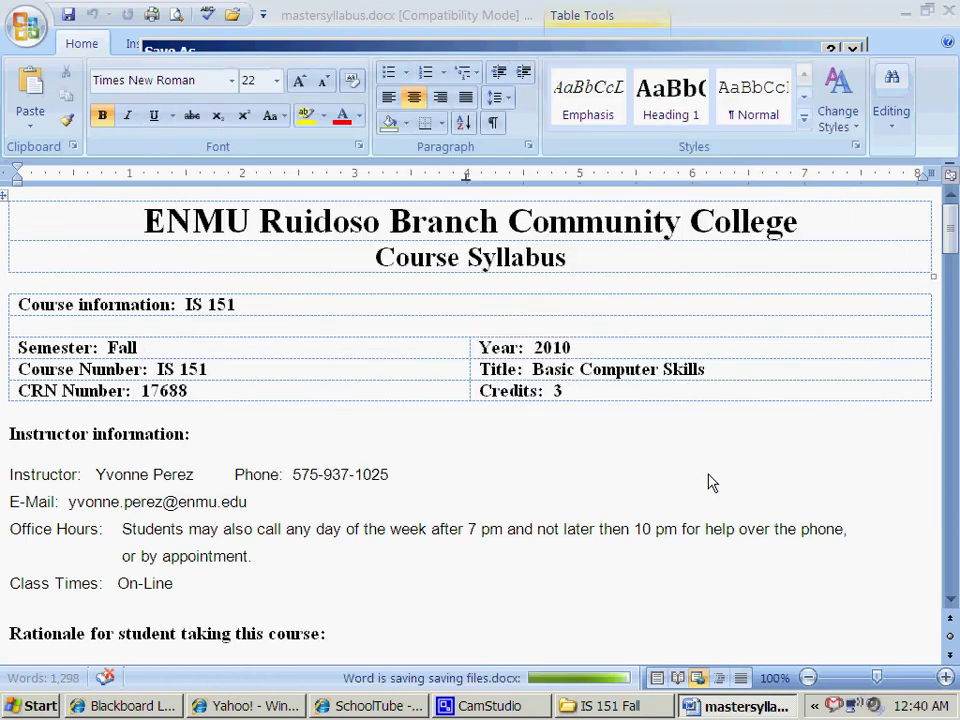